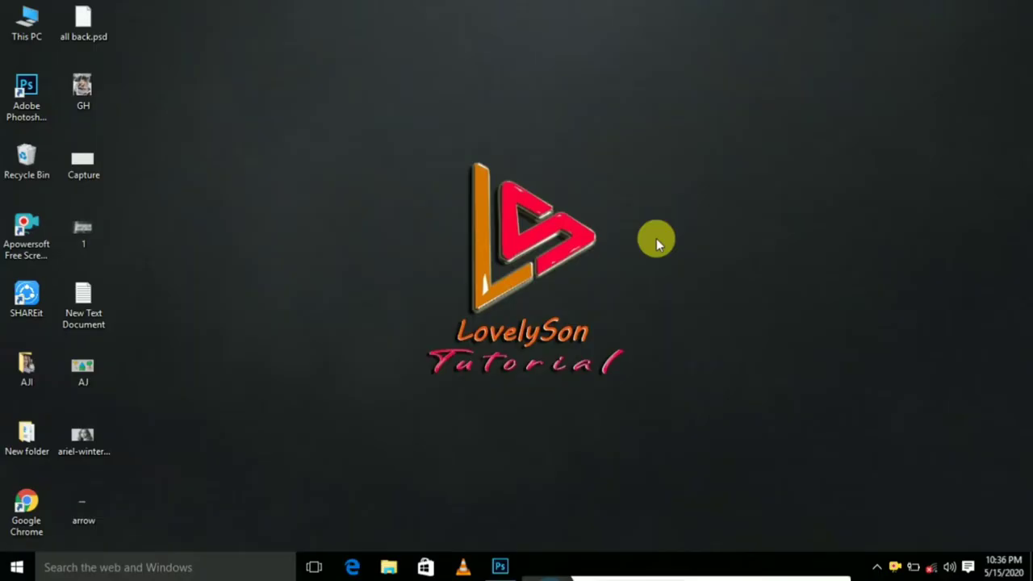
Refresh the desktop, bring Photoshop forward, and zoom the lip photo to 100%
{"action": "right_click", "coordinate": [656, 238]}
{"action": "left_click", "coordinate": [690, 309]}
{"action": "left_click", "coordinate": [500, 569]}
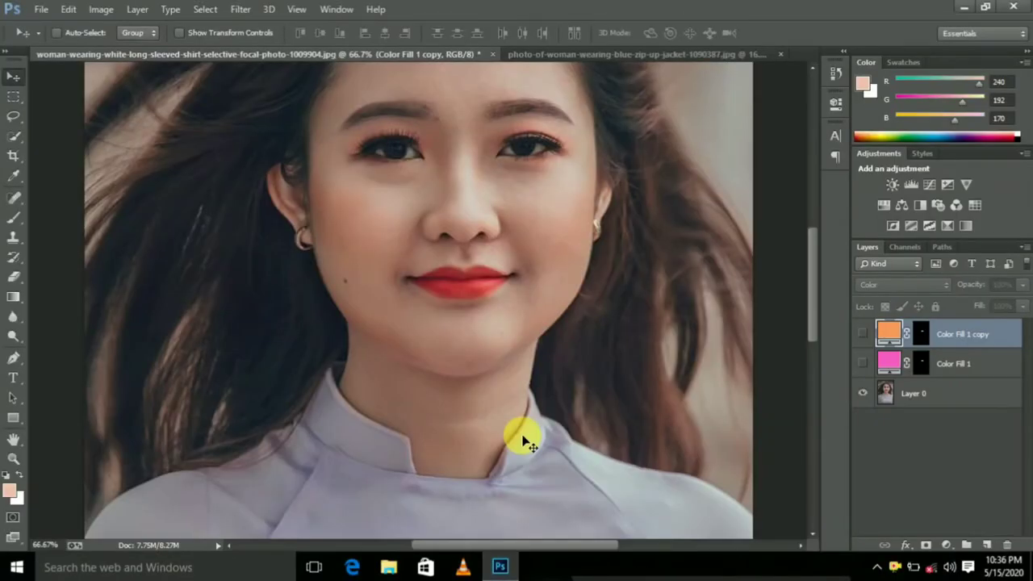
{"action": "key", "text": "ctrl+plus"}
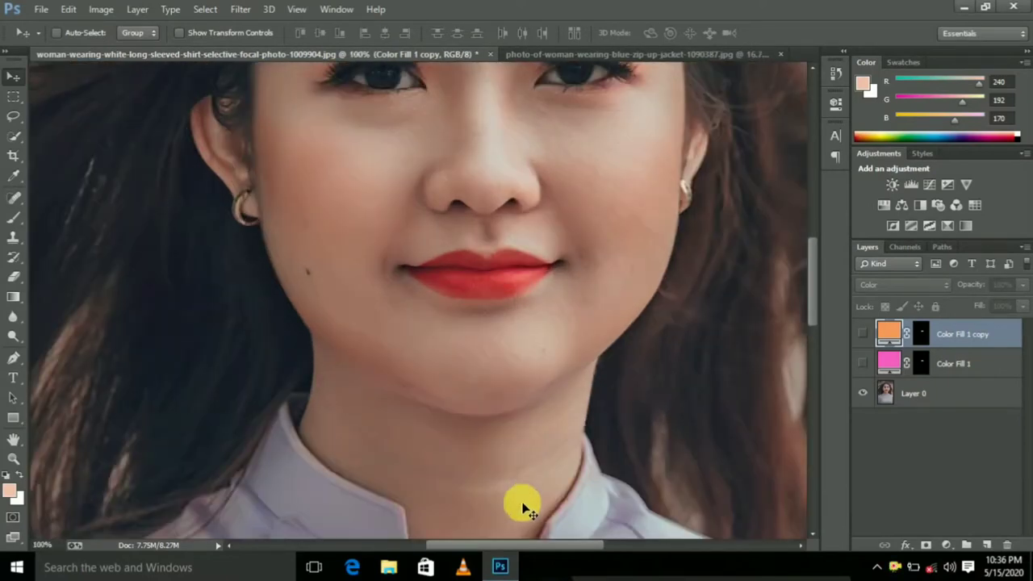
{"action": "left_click_drag", "start_coordinate": [514, 546], "coordinate": [528, 545]}
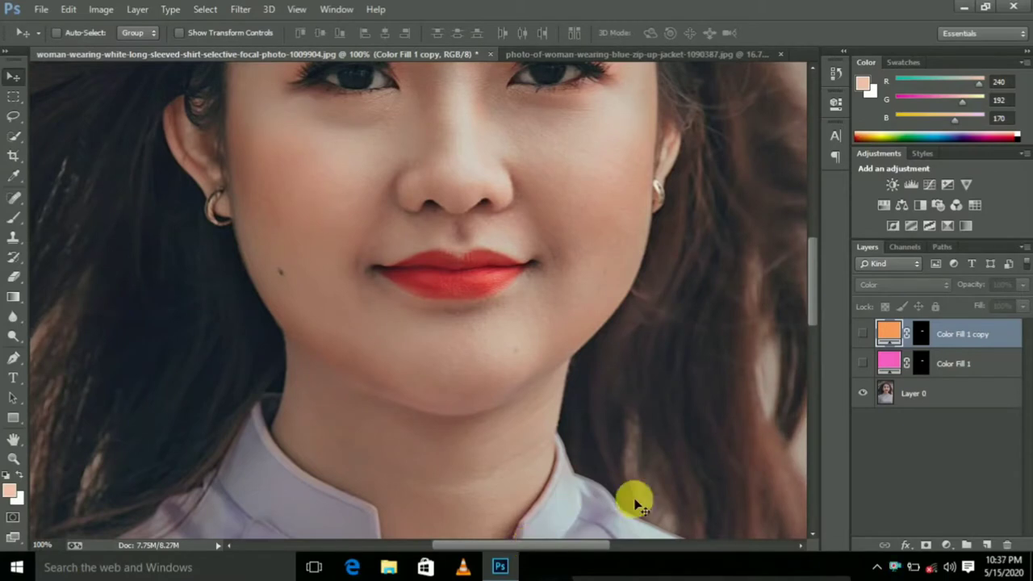
Compare the pink Color Fill 1 and the orange Color Fill 1 copy, leaving only the orange lips visible
{"action": "left_click", "coordinate": [863, 364]}
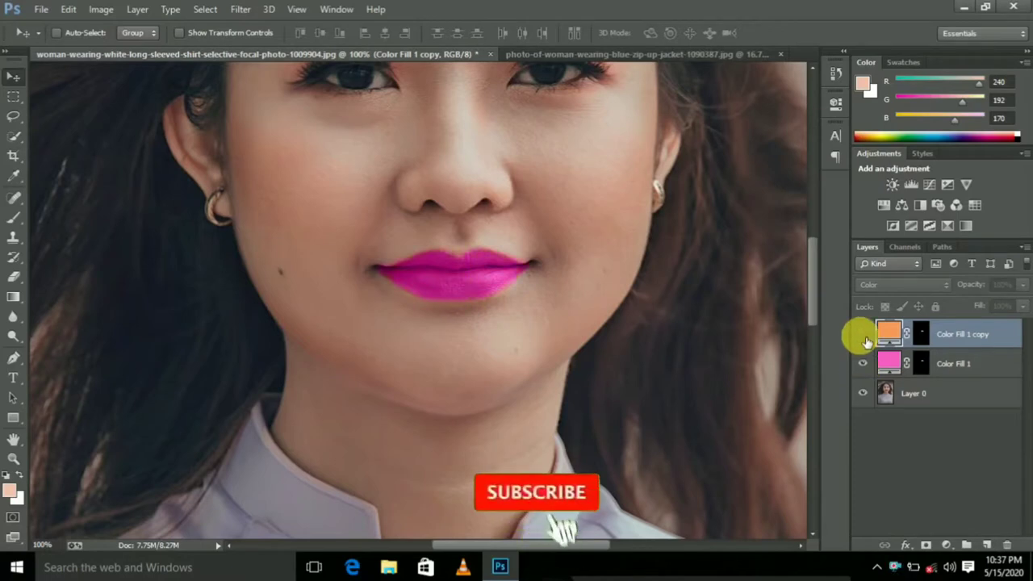
{"action": "left_click", "coordinate": [863, 366]}
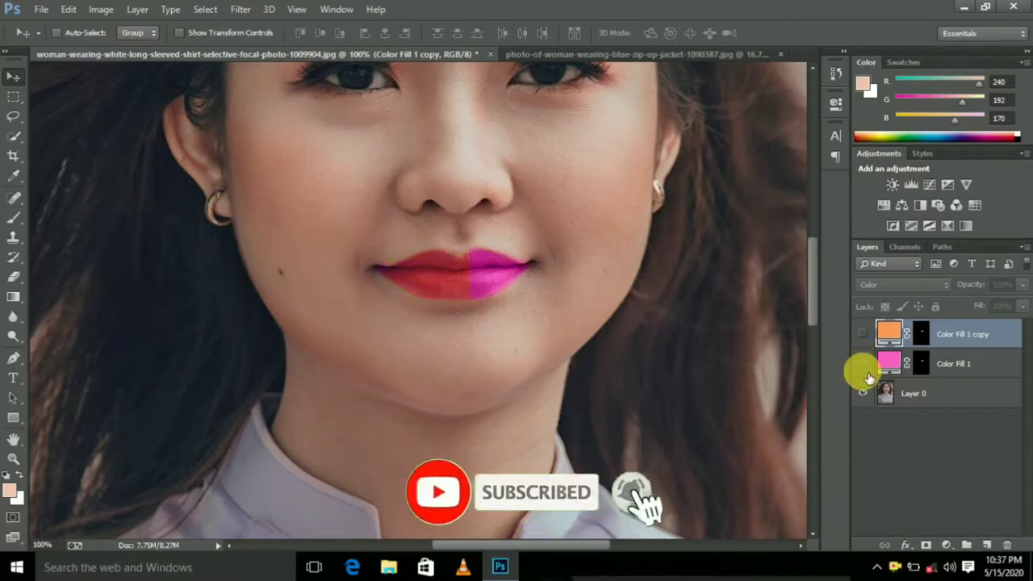
{"action": "left_click", "coordinate": [864, 365]}
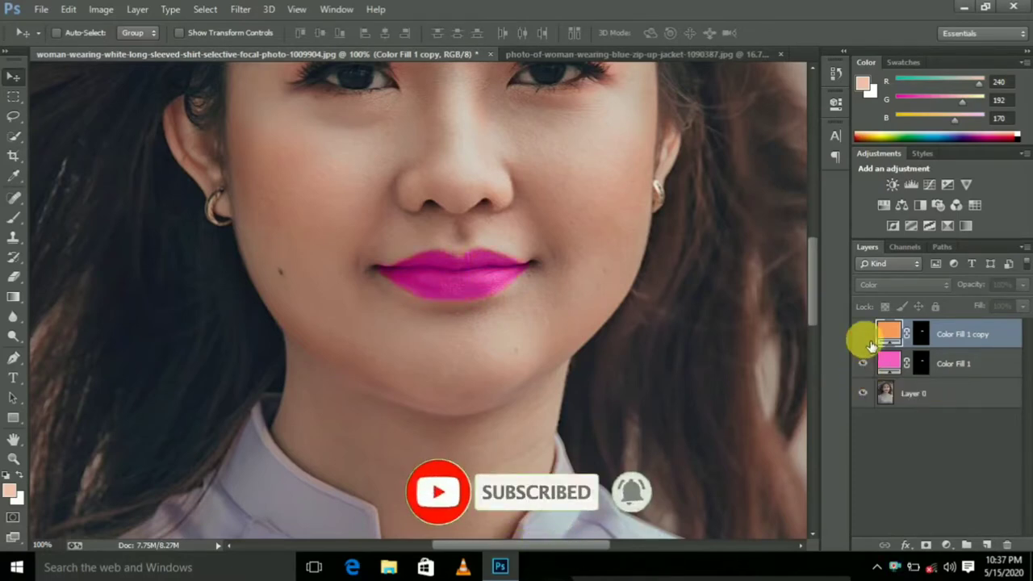
{"action": "left_click", "coordinate": [863, 333]}
{"action": "left_click", "coordinate": [867, 335]}
{"action": "left_click", "coordinate": [869, 337]}
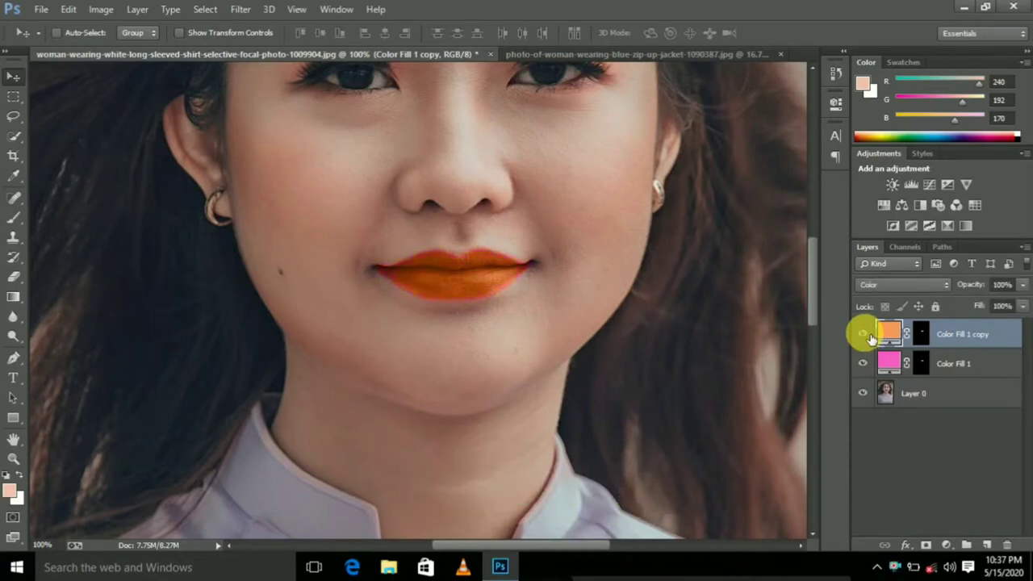
{"action": "left_click", "coordinate": [865, 363]}
{"action": "left_click", "coordinate": [869, 335]}
{"action": "left_click", "coordinate": [869, 335]}
Switch to the blue jacket photo and turn on its Hue/Saturation 1 layer
{"action": "left_click", "coordinate": [621, 54]}
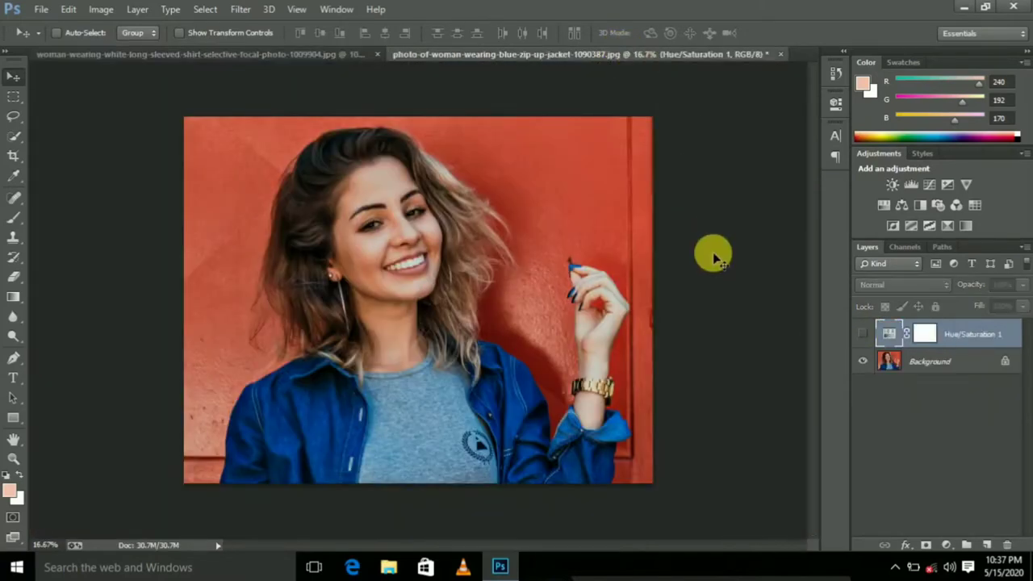
{"action": "key", "text": "ctrl+plus"}
{"action": "key", "text": "ctrl+minus"}
{"action": "key", "text": "ctrl+plus"}
{"action": "key", "text": "ctrl+plus"}
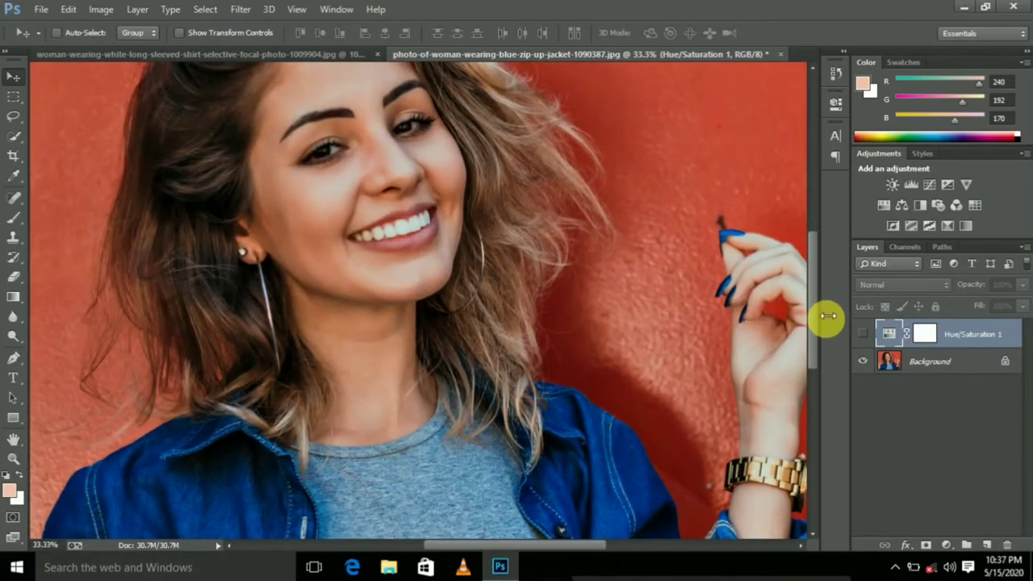
{"action": "scroll", "coordinate": [811, 300], "scroll_direction": "up", "scroll_amount": 2}
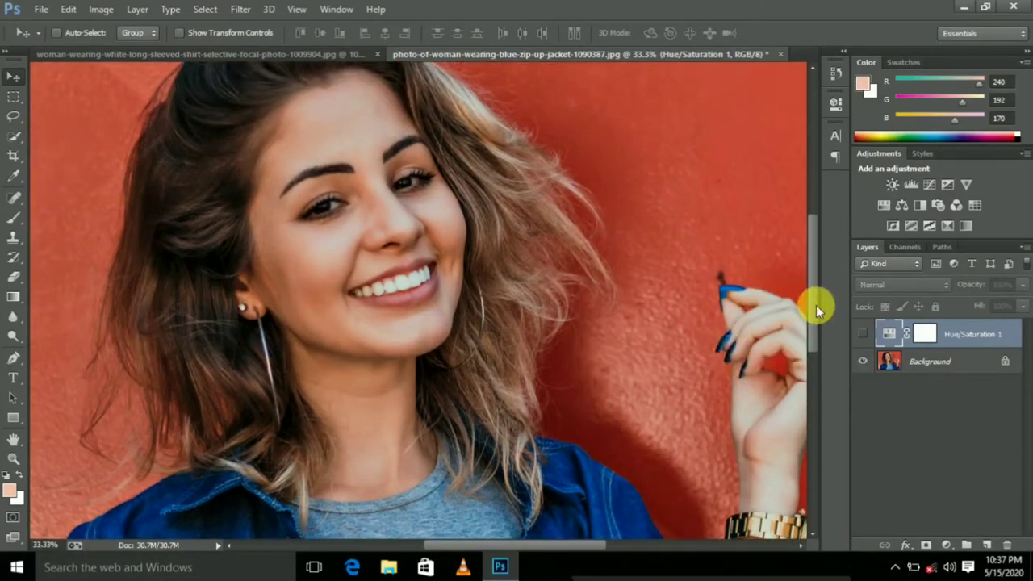
{"action": "left_click_drag", "start_coordinate": [812, 325], "coordinate": [812, 367]}
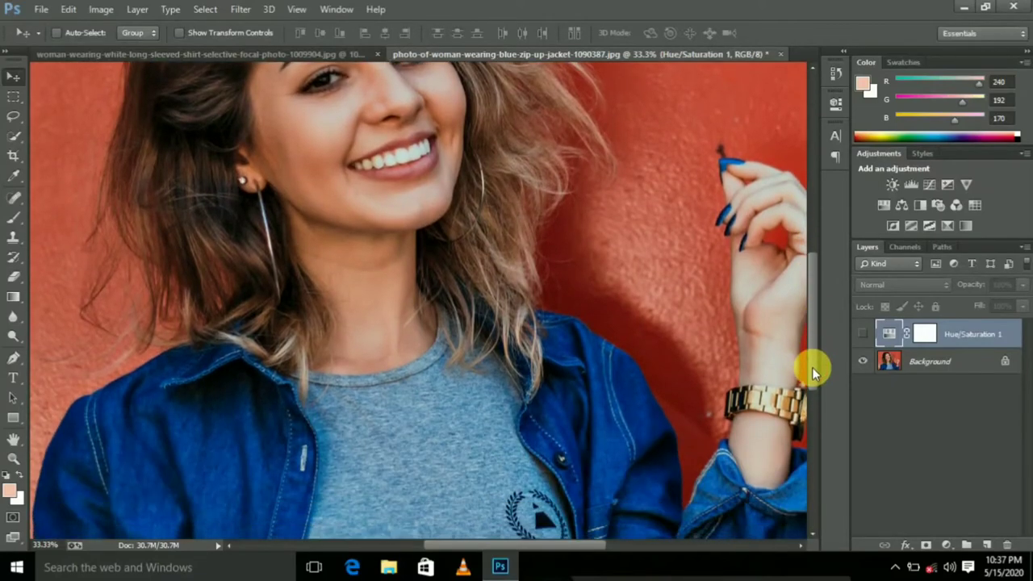
{"action": "left_click", "coordinate": [862, 333]}
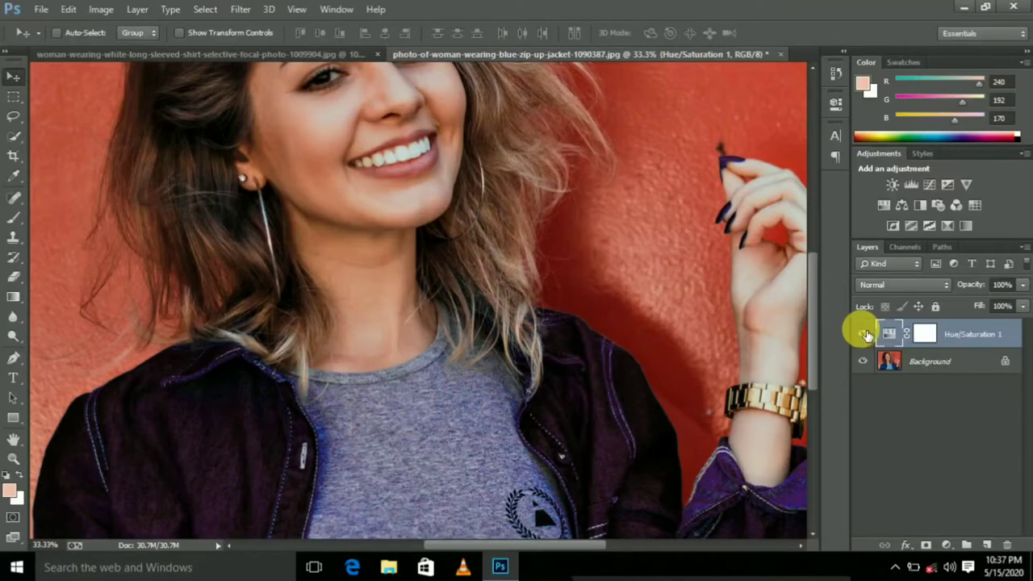
Delete the Hue/Saturation 1 layer, leaving only Background with the jacket blue
{"action": "key", "text": "ctrl+minus"}
{"action": "key", "text": "ctrl+plus"}
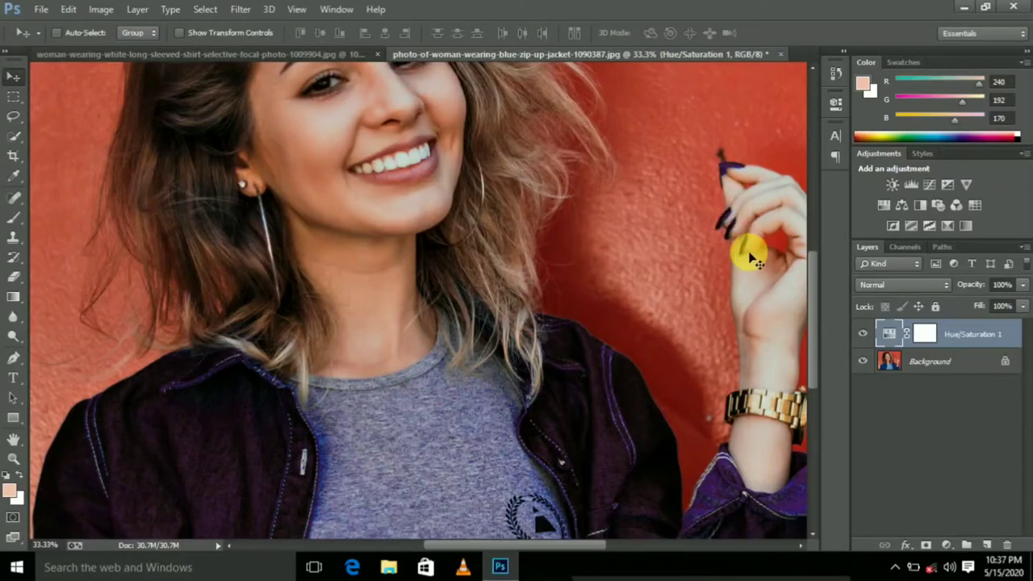
{"action": "key", "text": "ctrl+minus"}
{"action": "key", "text": "ctrl+minus"}
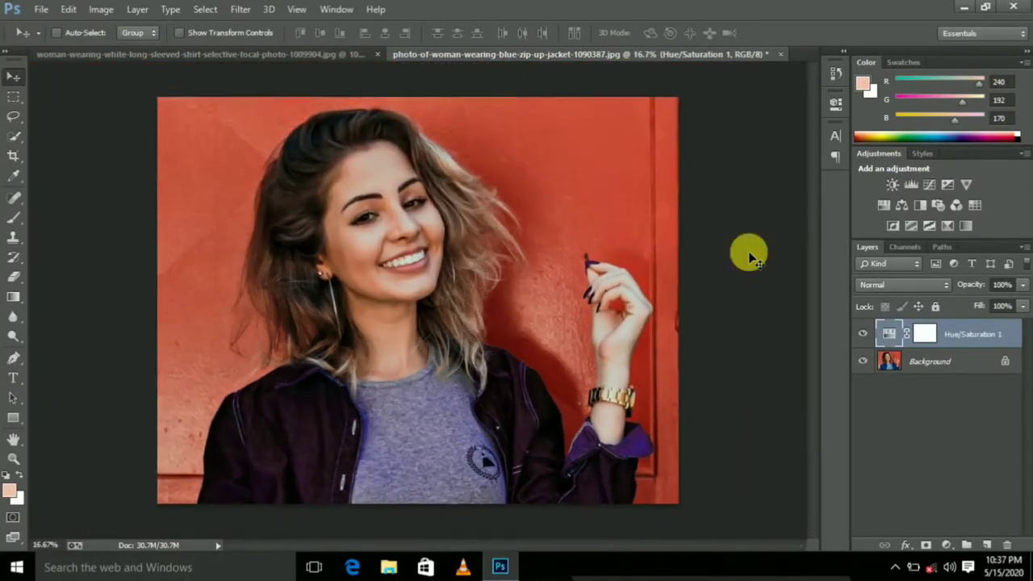
{"action": "key", "text": "ctrl+plus"}
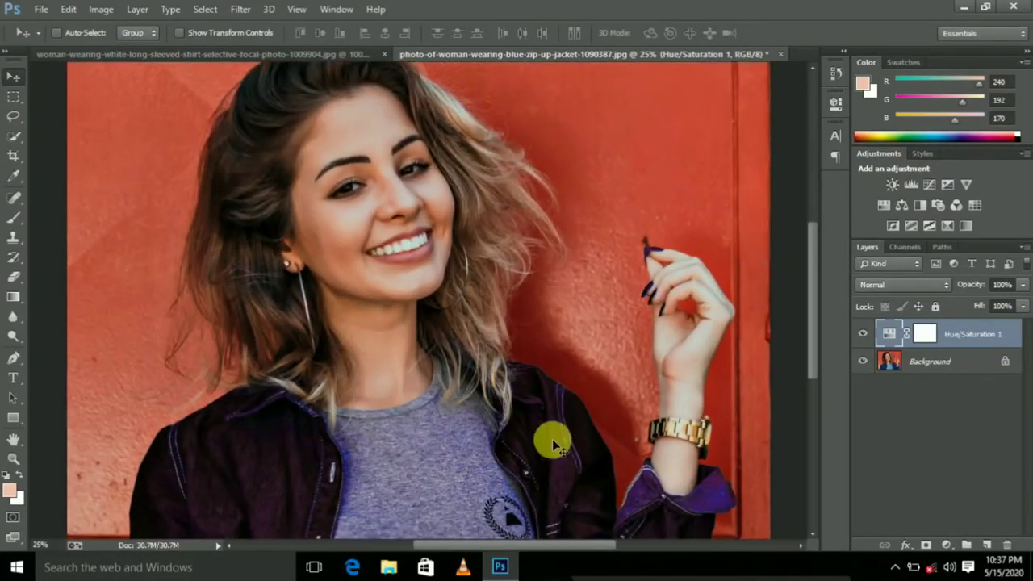
{"action": "key", "text": "Delete"}
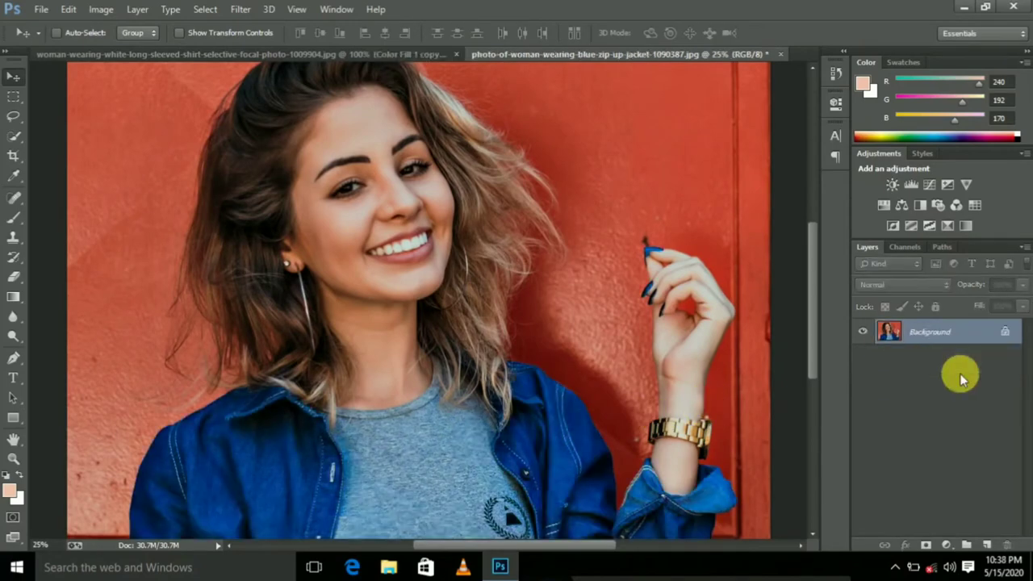
Zoom out to the whole jacket photo and add a new Hue/Saturation adjustment layer
{"action": "scroll", "coordinate": [814, 328], "scroll_direction": "down", "scroll_amount": 1}
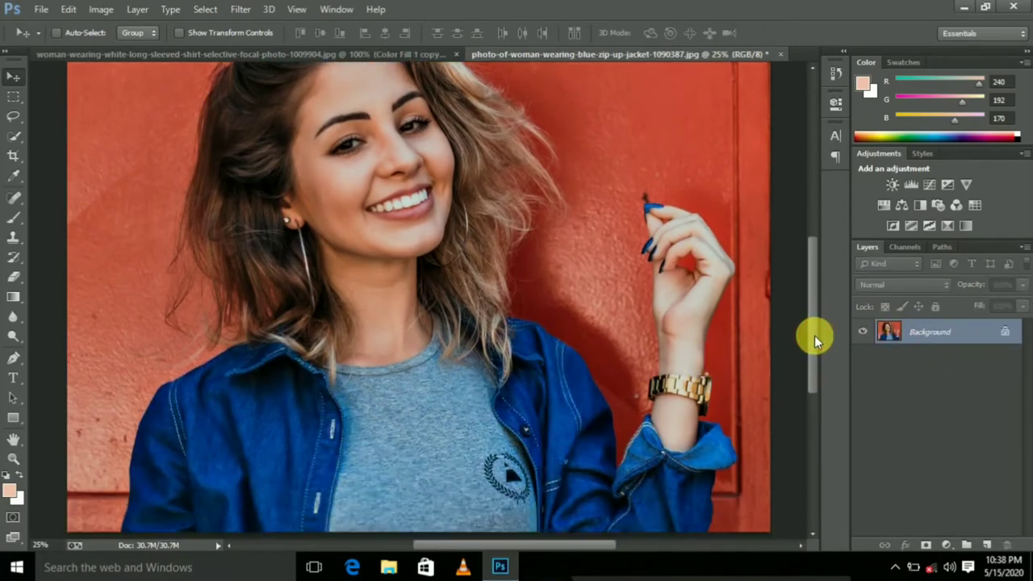
{"action": "key", "text": "ctrl+minus"}
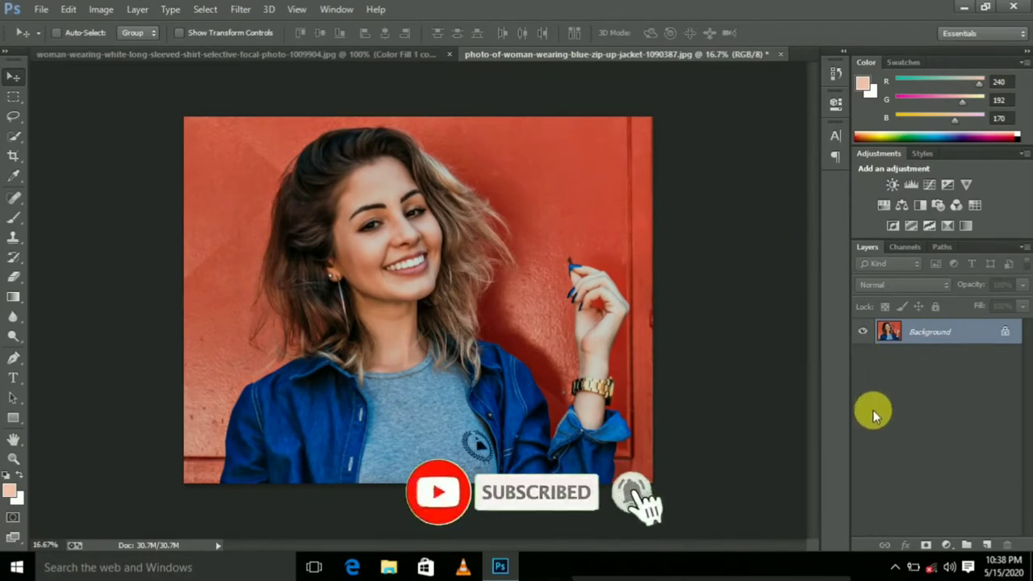
{"action": "left_click", "coordinate": [950, 549]}
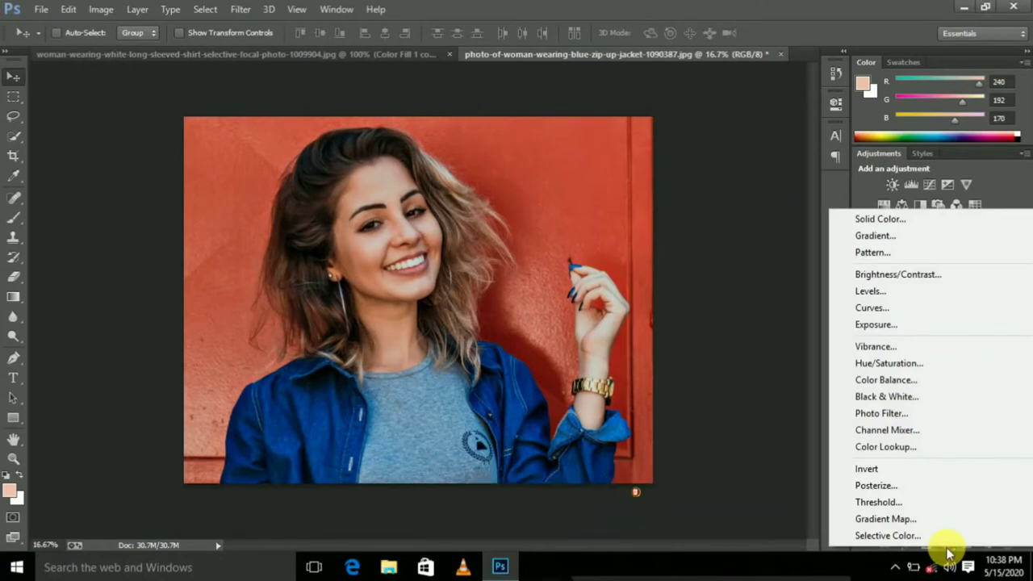
{"action": "left_click", "coordinate": [905, 365]}
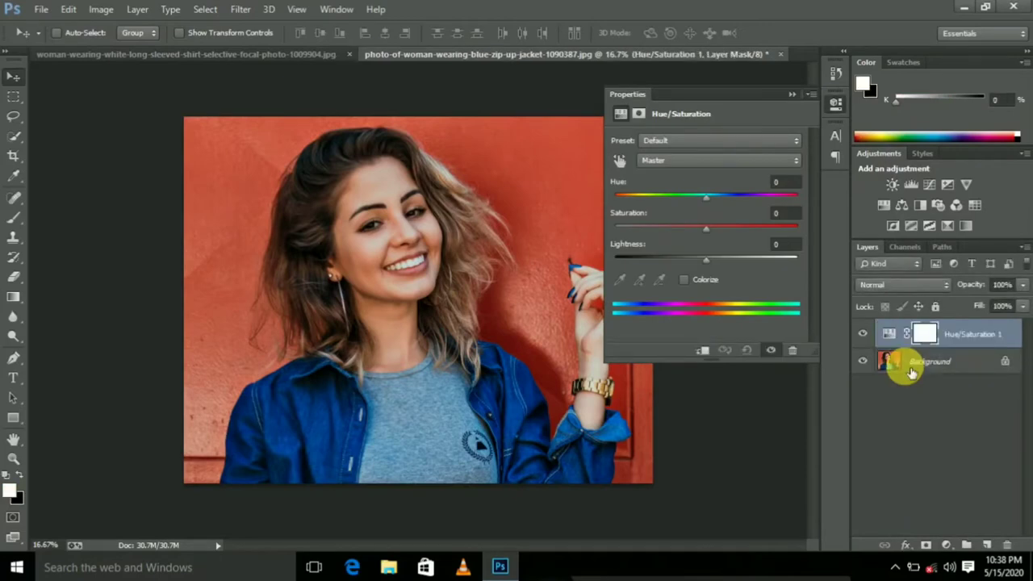
Try a lower Saturation, undo back to defaults, and pick the targeted-adjustment hand tool
{"action": "left_click_drag", "start_coordinate": [706, 228], "coordinate": [680, 233]}
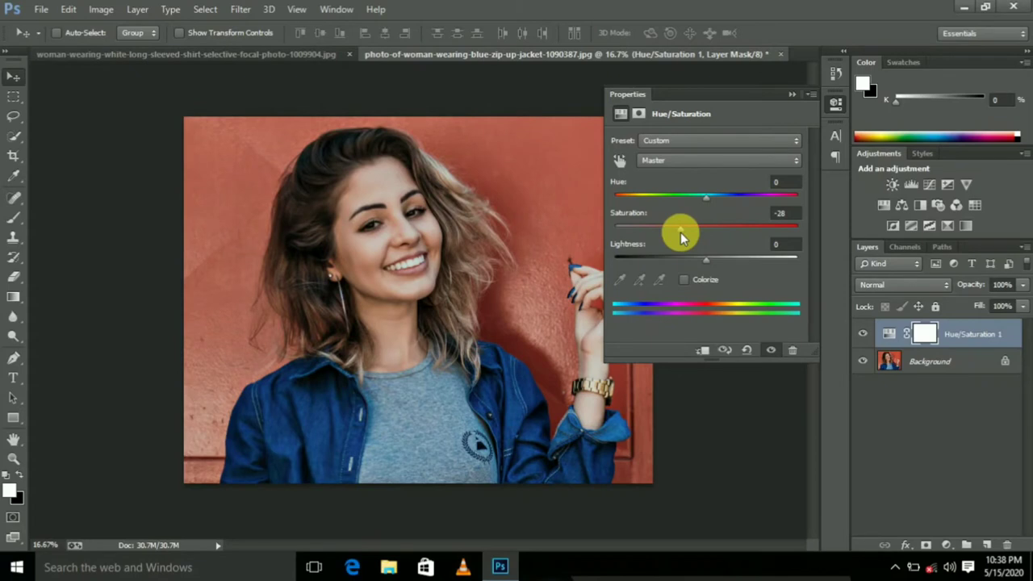
{"action": "key", "text": "ctrl+z"}
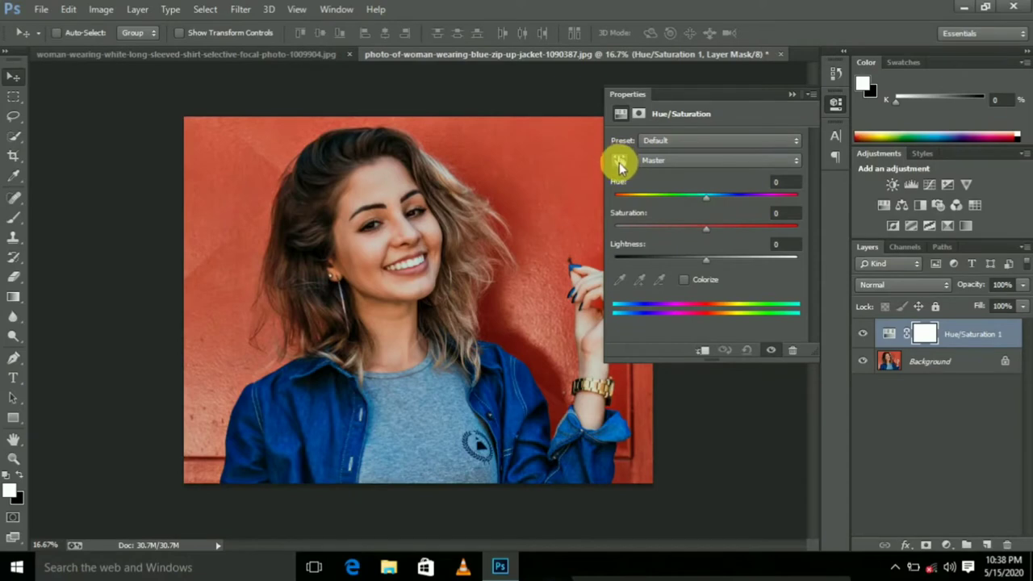
{"action": "left_click", "coordinate": [618, 162]}
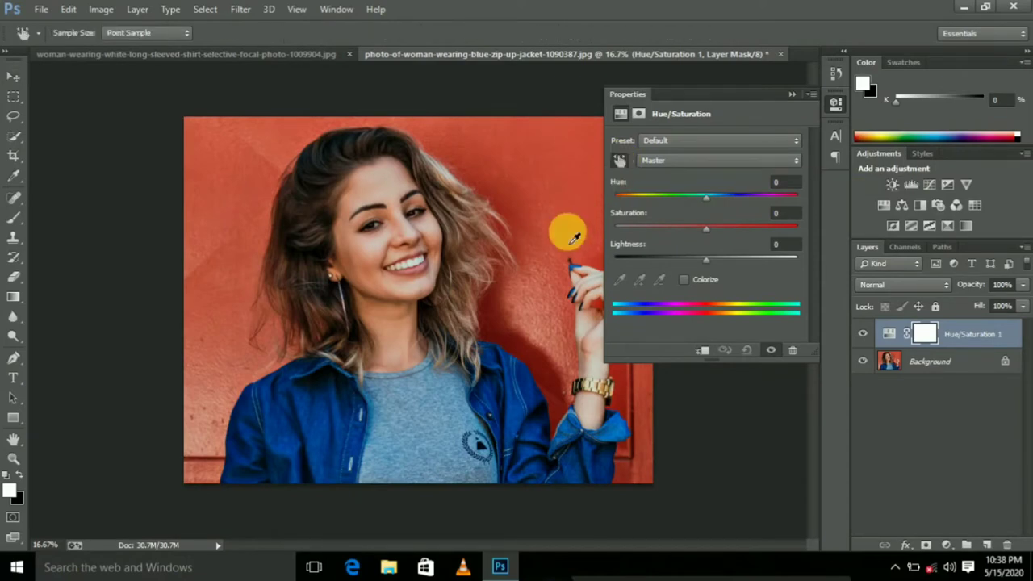
Sample the jacket to target Blues, set Saturation -81 and Hue -180, and dock the Properties panel
{"action": "left_click", "coordinate": [323, 430]}
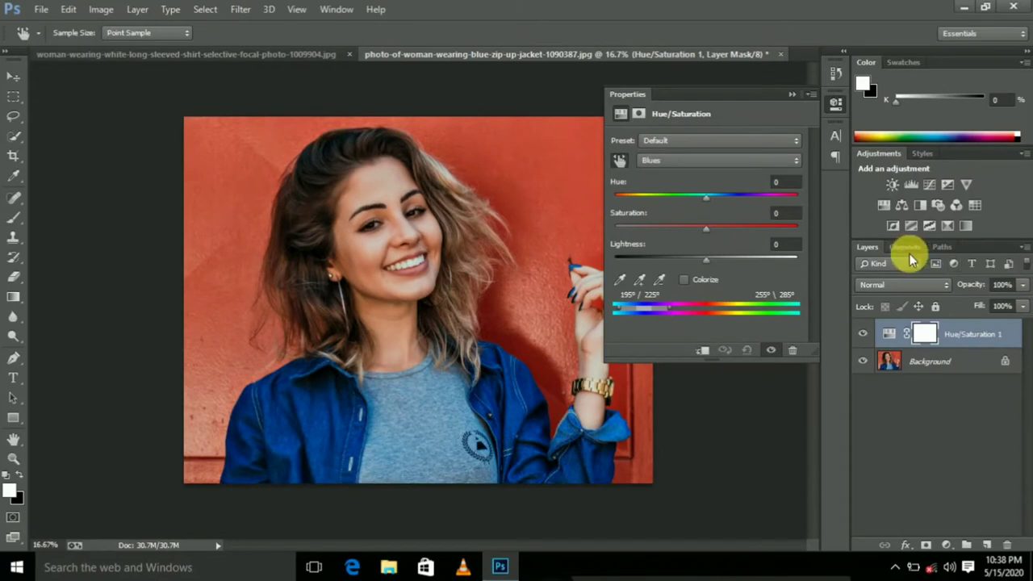
{"action": "left_click_drag", "start_coordinate": [704, 232], "coordinate": [634, 235]}
{"action": "left_click_drag", "start_coordinate": [707, 198], "coordinate": [601, 207]}
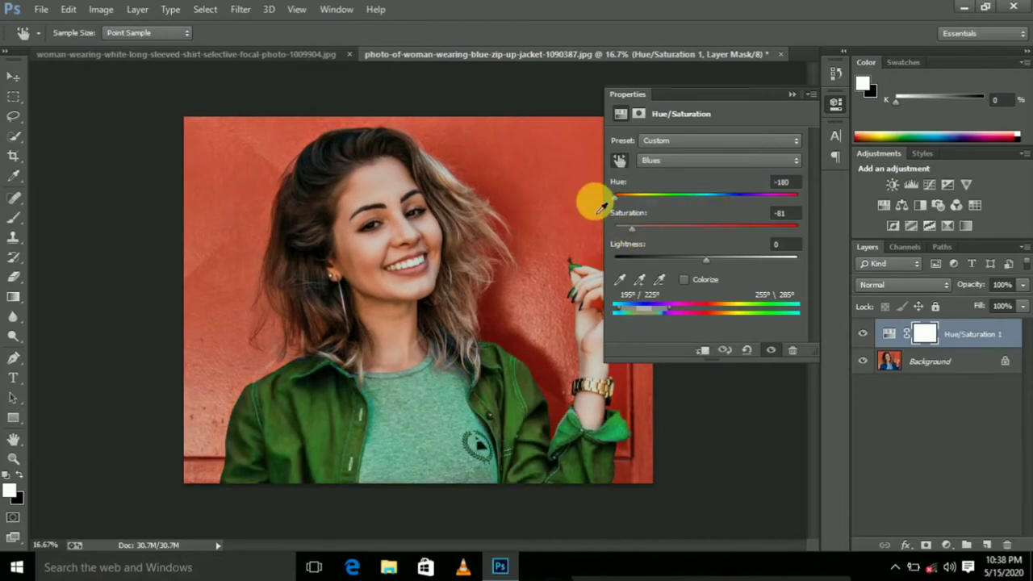
{"action": "key", "text": "ctrl+plus"}
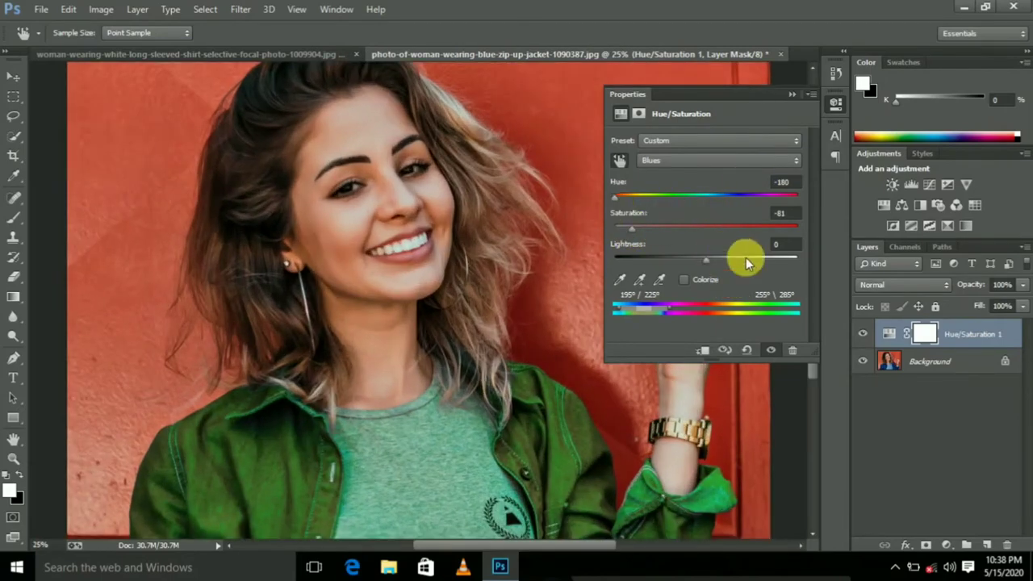
{"action": "left_click_drag", "start_coordinate": [701, 97], "coordinate": [888, 127]}
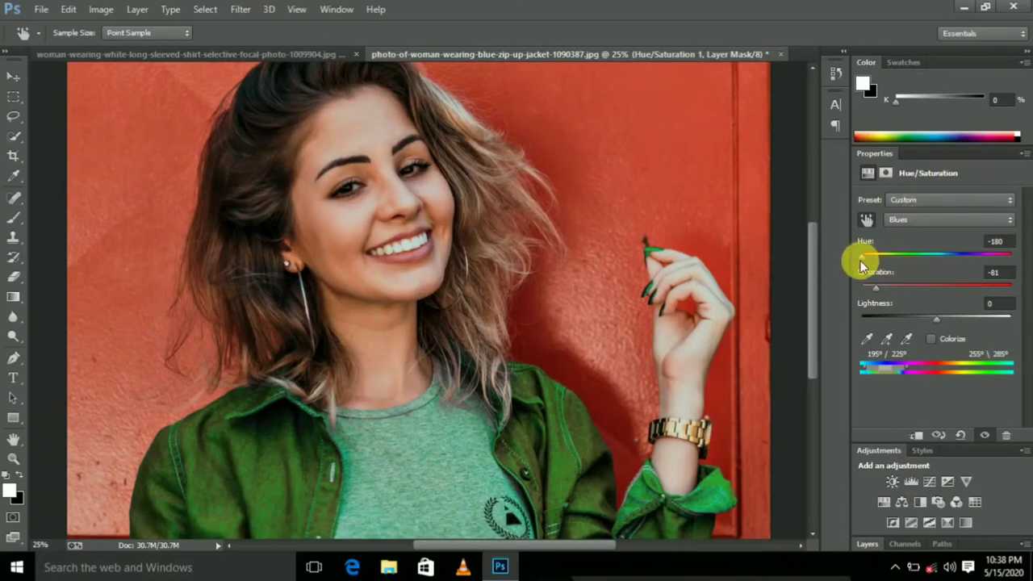
Refine the Blues to Hue -175 and Saturation -100, then float the Properties panel
{"action": "key", "text": "ctrl+minus"}
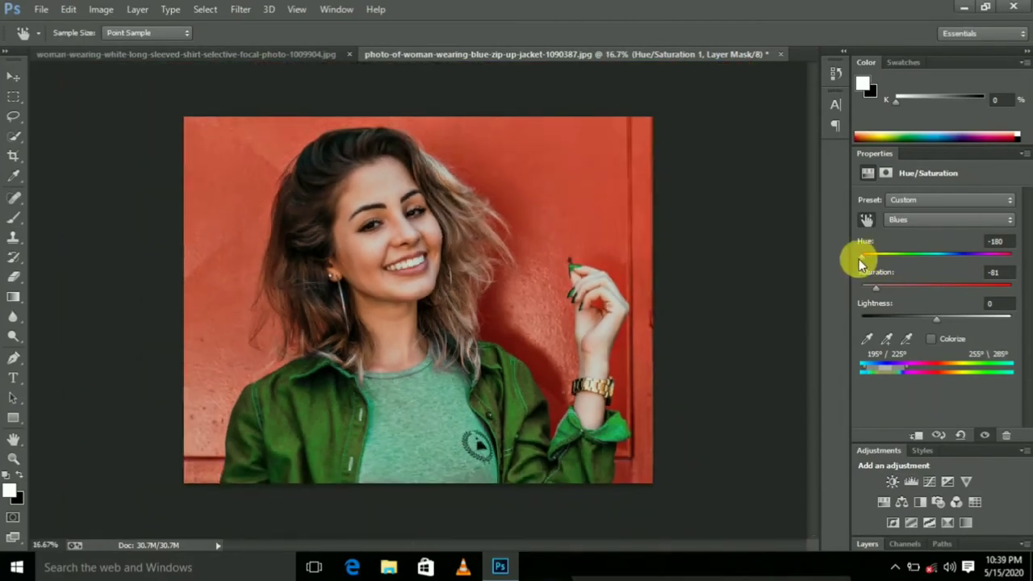
{"action": "left_click_drag", "start_coordinate": [870, 262], "coordinate": [997, 258]}
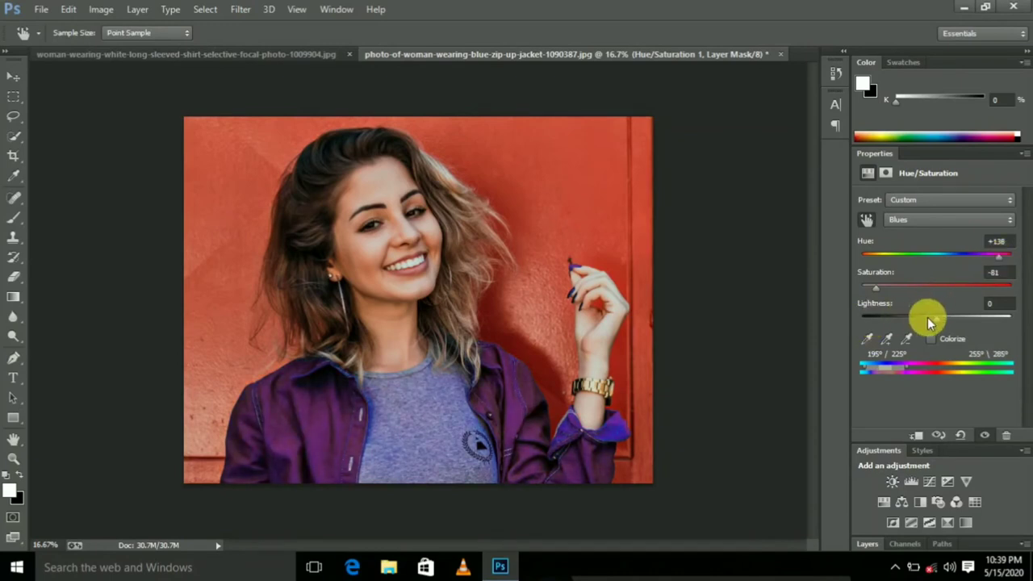
{"action": "left_click_drag", "start_coordinate": [876, 289], "coordinate": [901, 297]}
{"action": "left_click_drag", "start_coordinate": [997, 256], "coordinate": [856, 297]}
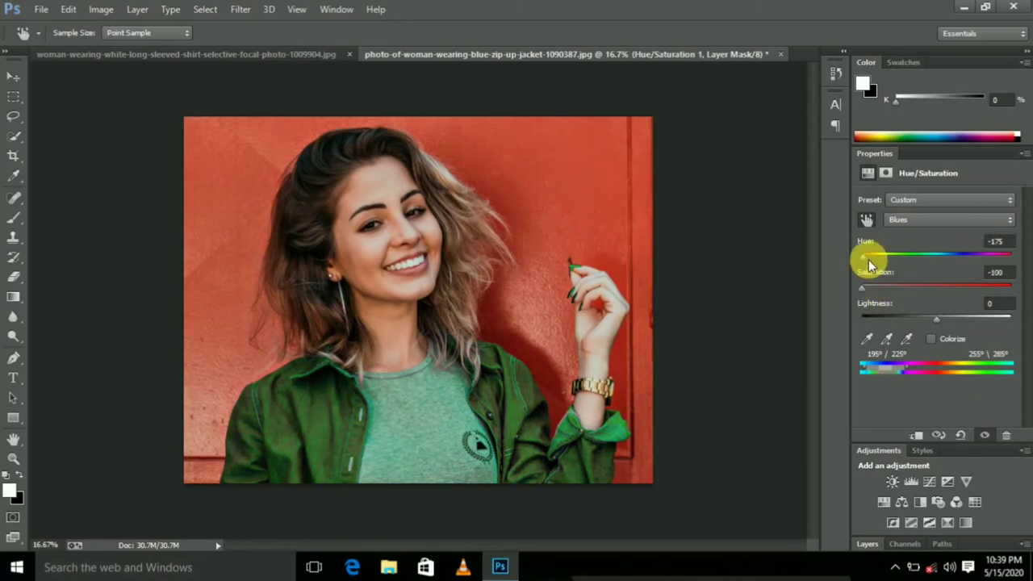
{"action": "key", "text": "ctrl+plus"}
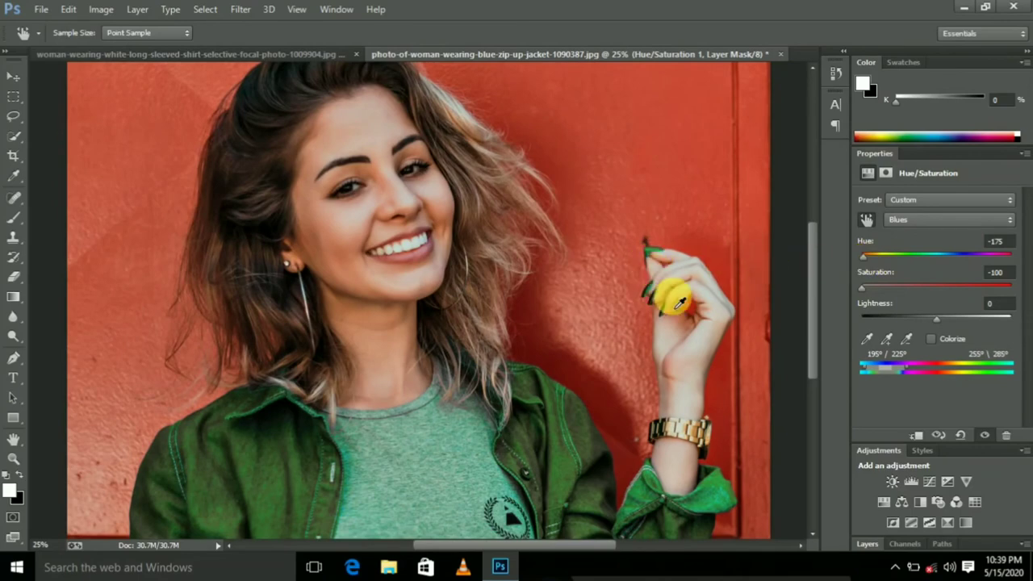
{"action": "key", "text": "ctrl+minus"}
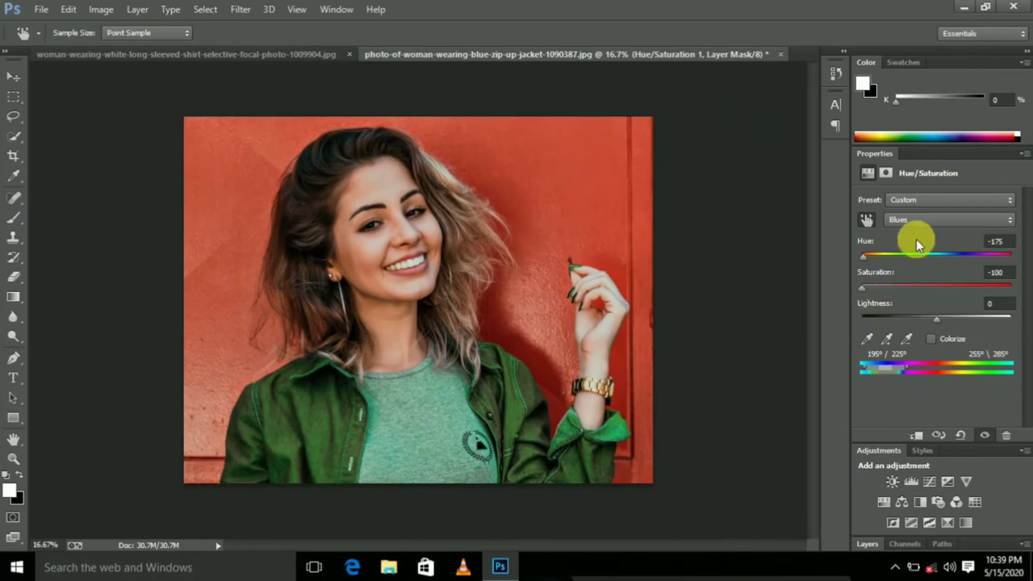
{"action": "left_click_drag", "start_coordinate": [996, 159], "coordinate": [763, 128]}
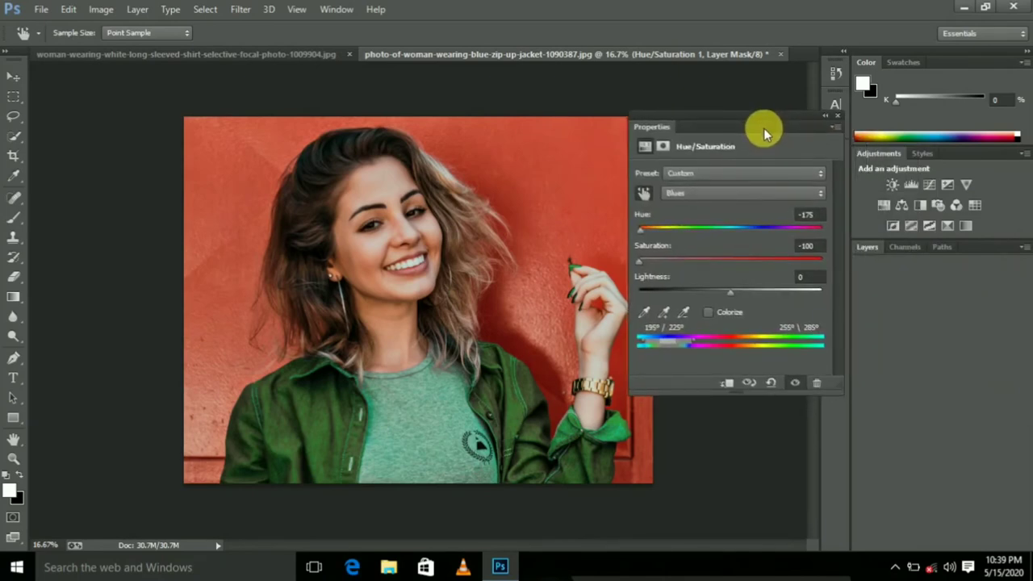
Glance at Channels, return to Layers, and toggle Hue/Saturation 1 off and on to compare
{"action": "left_click", "coordinate": [902, 247]}
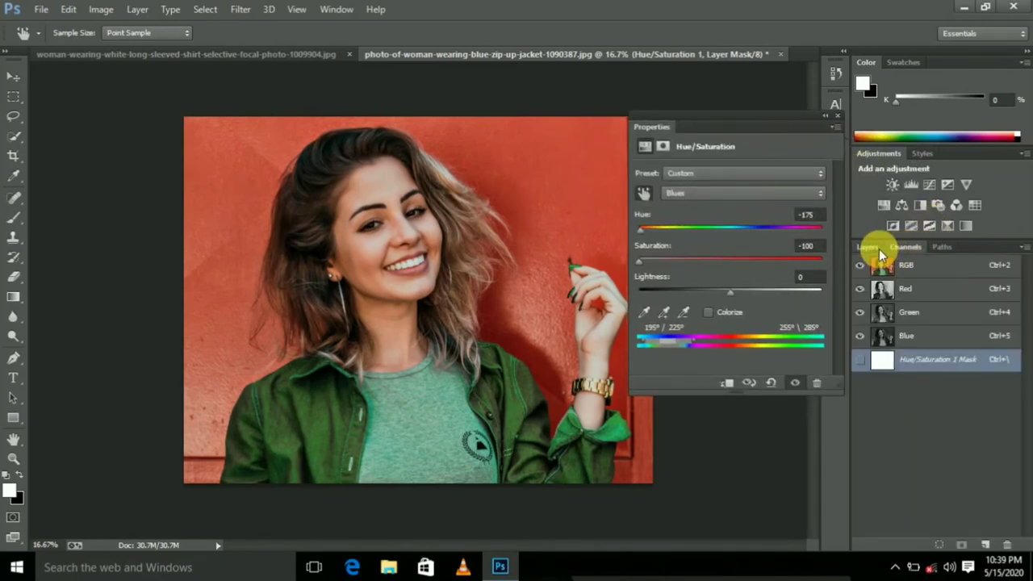
{"action": "left_click", "coordinate": [878, 249]}
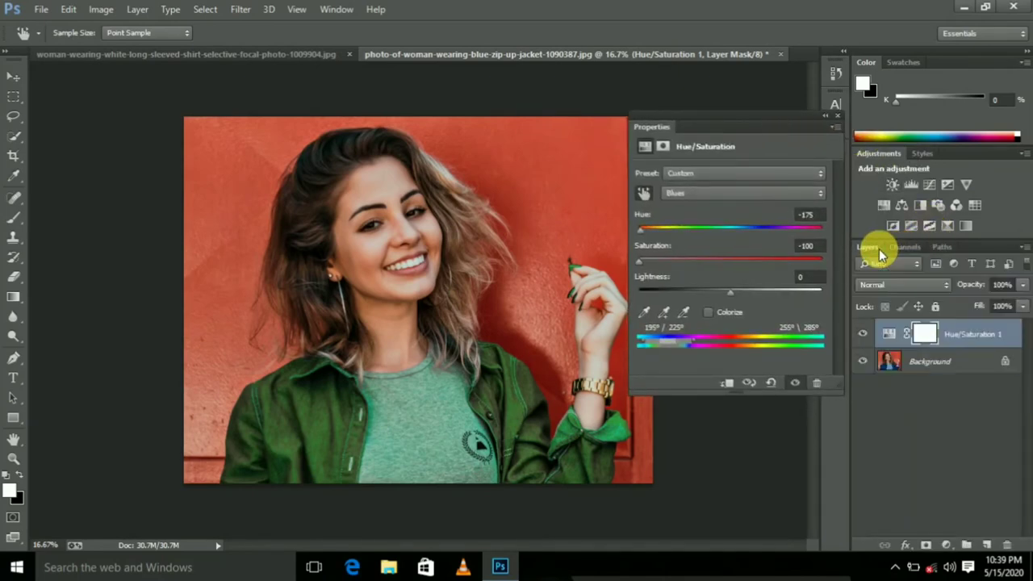
{"action": "left_click", "coordinate": [863, 334]}
{"action": "left_click", "coordinate": [868, 337]}
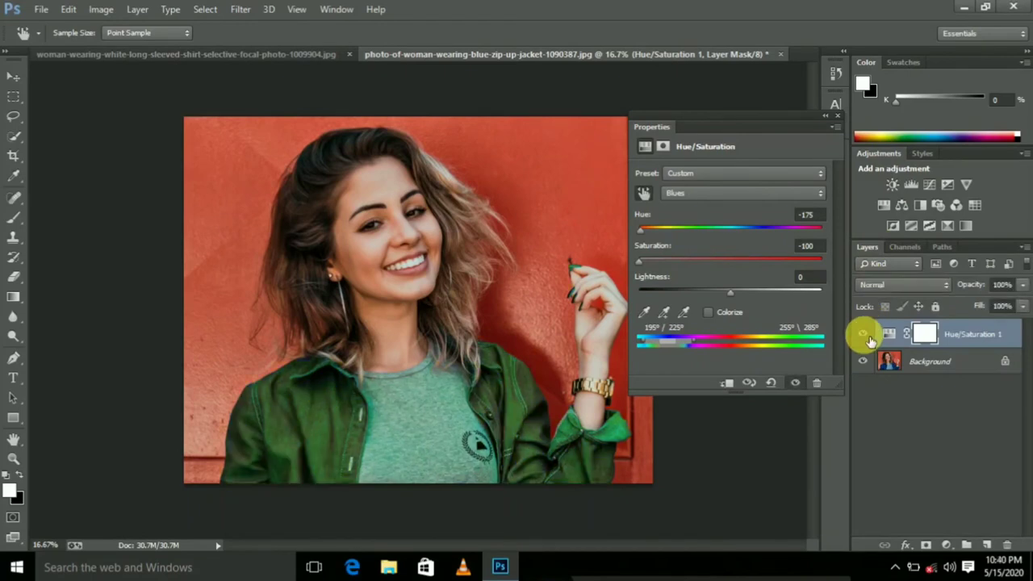